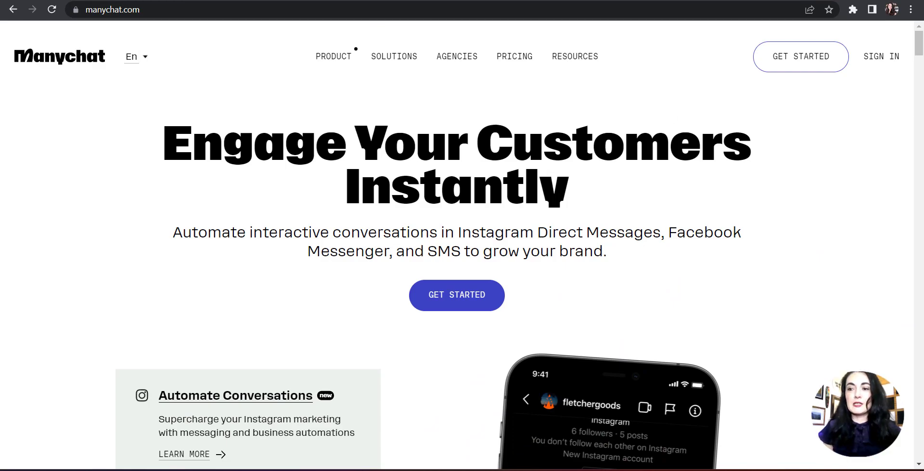
# Sign in to Manychat with Facebook and open the Quick Marketing Tips account
pyautogui.click(877, 58)
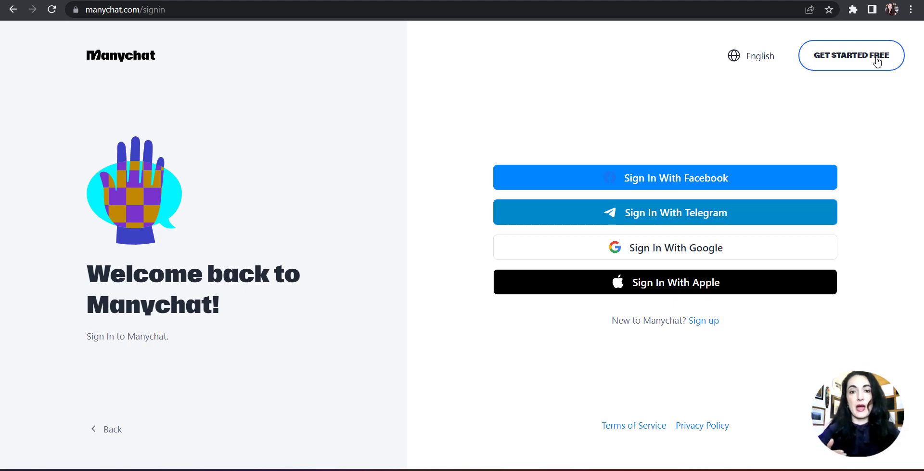
pyautogui.click(739, 179)
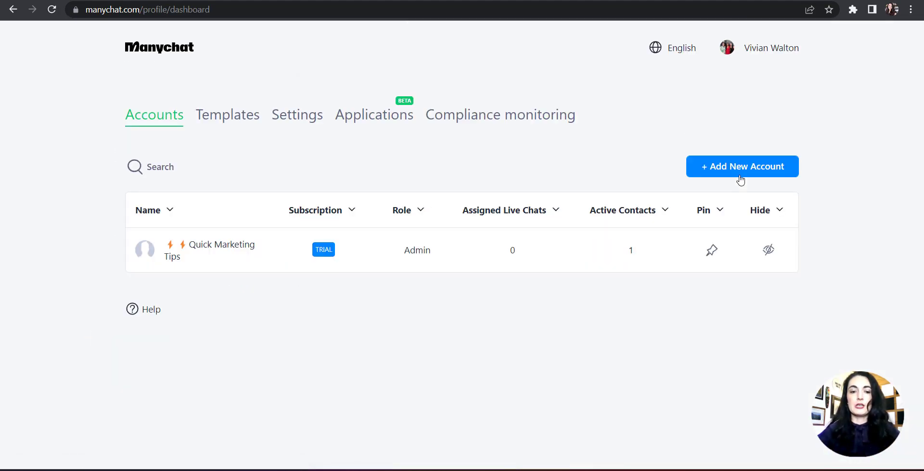
pyautogui.click(214, 247)
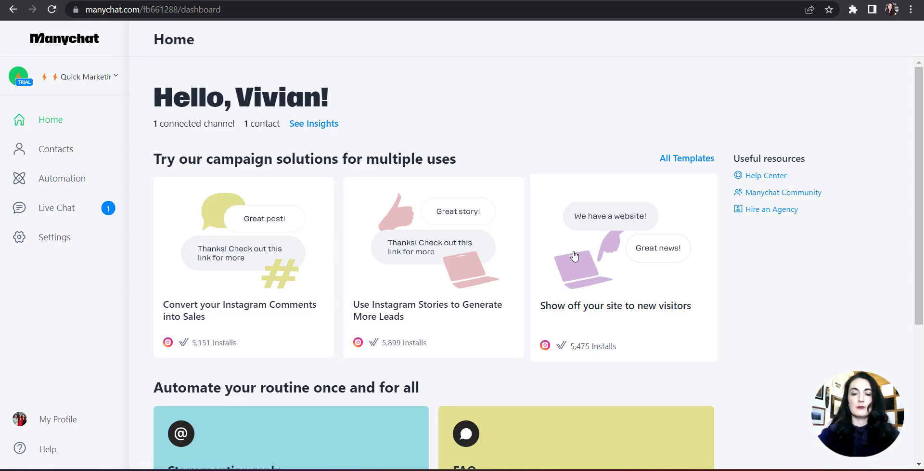
# Preview the Convert your Instagram Comments into Sales template and set it up as a new flow
pyautogui.click(261, 245)
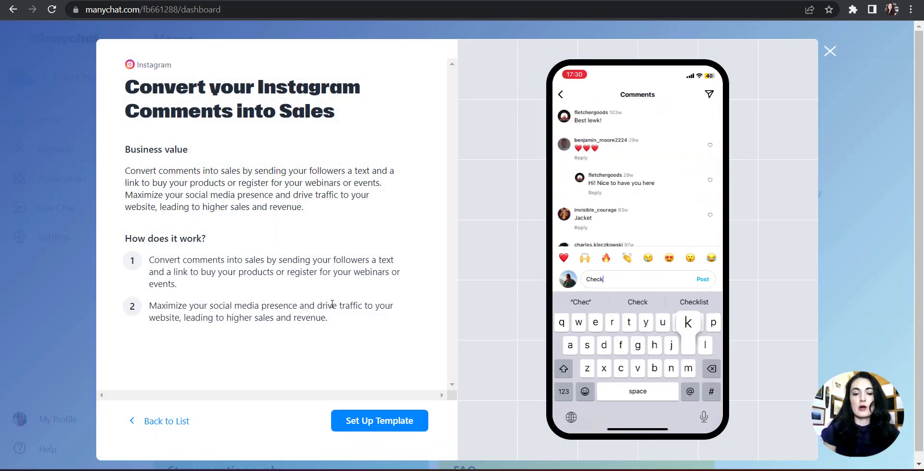
pyautogui.click(346, 421)
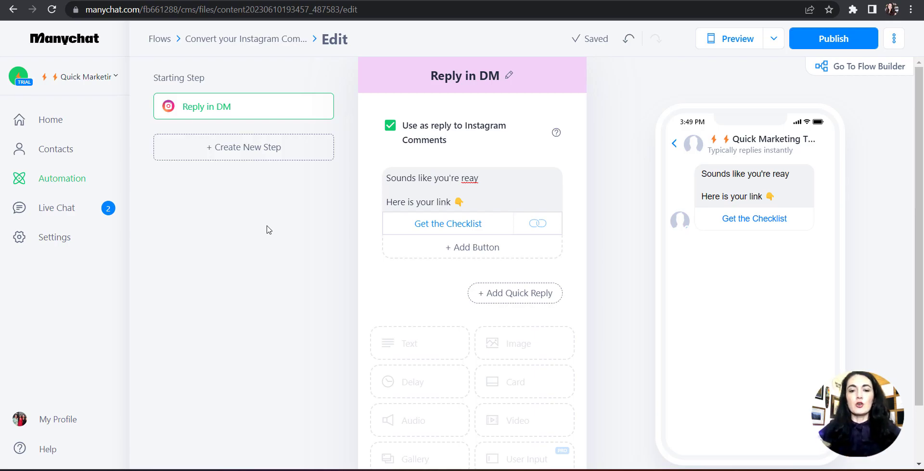
# Replace the Reply in DM text with the ROCK OUT / FREE TRAINING invitation
pyautogui.click(379, 174)
pyautogui.moveTo(379, 174); pyautogui.dragTo(472, 200)
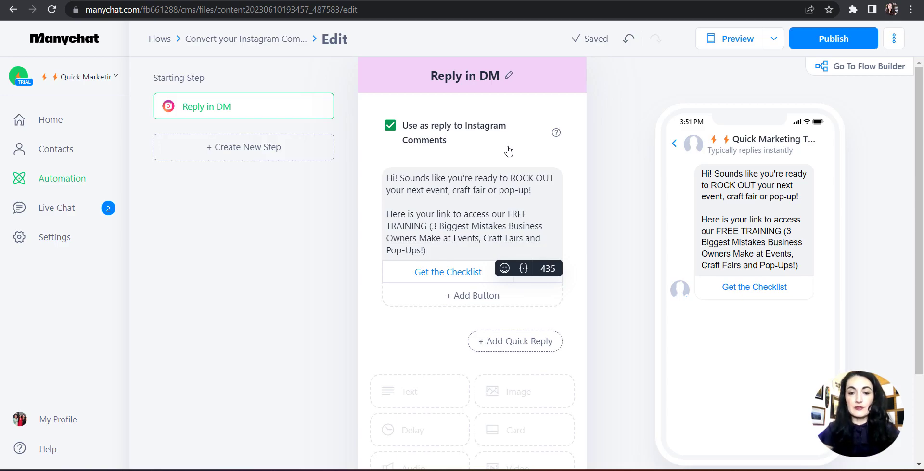
pyautogui.click(448, 273)
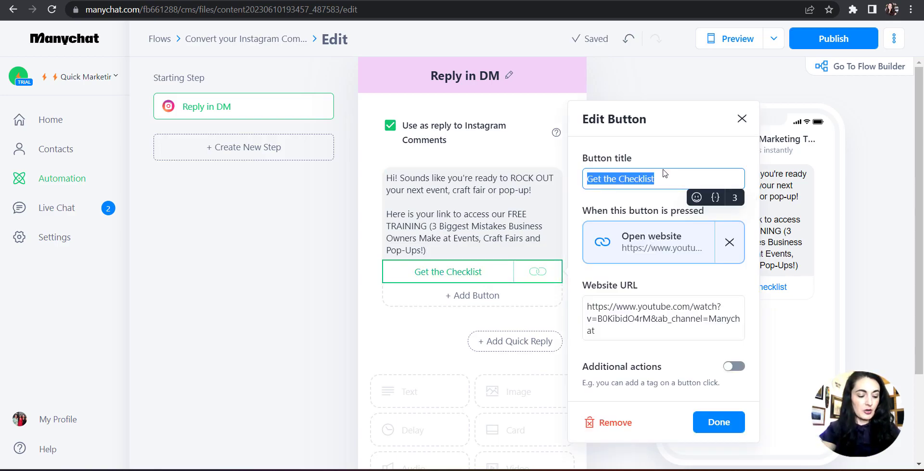
# Retitle the DM's link button 'Send me the video'
pyautogui.write('SEend me teh')
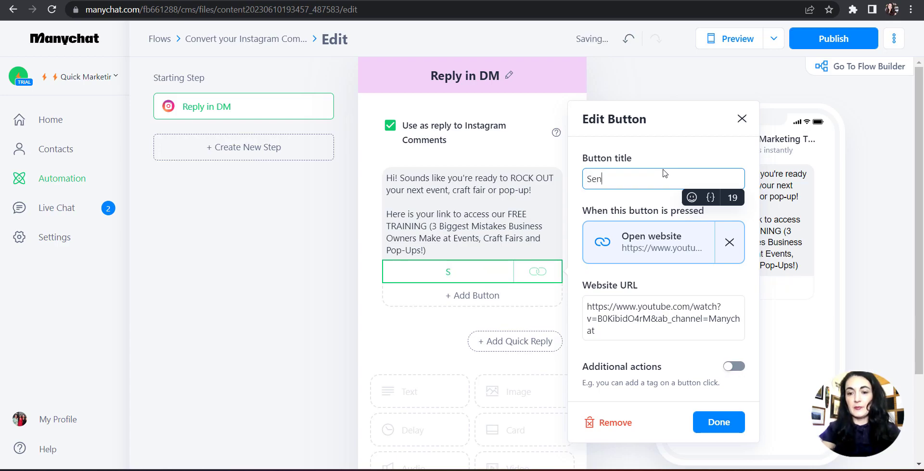
pyautogui.press('BackSpace')
pyautogui.press('BackSpace')
pyautogui.press('BackSpace')
pyautogui.write('he video')
# Set the button's Website URL to the seasonedmarketer.kartra.com free-training page address
pyautogui.tripleClick(664, 317)
pyautogui.press('BackSpace')
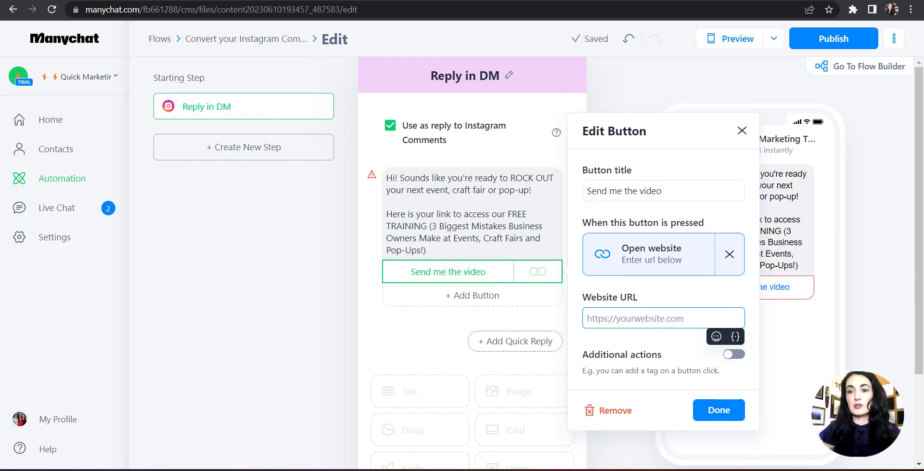
pyautogui.hotkey('ctrl', 'Tab')
pyautogui.click(464, 14)
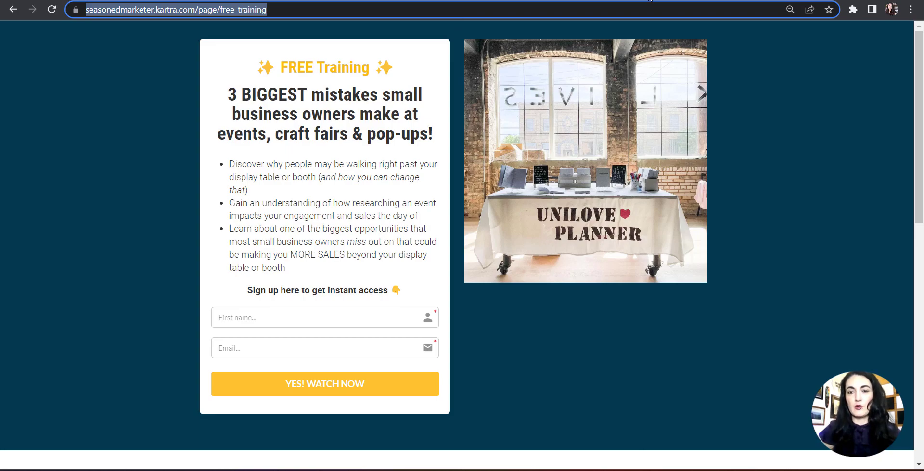
pyautogui.hotkey('ctrl', 'c')
pyautogui.hotkey('ctrl', 'shift', 'Tab')
pyautogui.hotkey('ctrl', 'v')
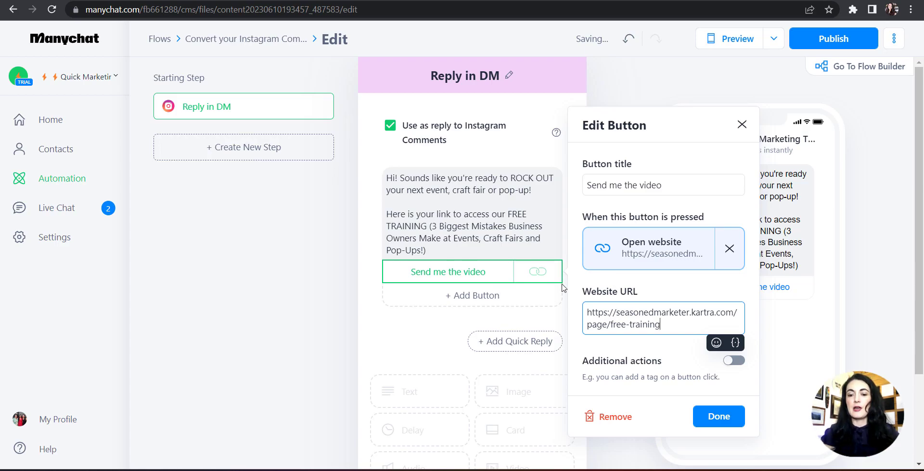
pyautogui.click(370, 291)
pyautogui.click(439, 255)
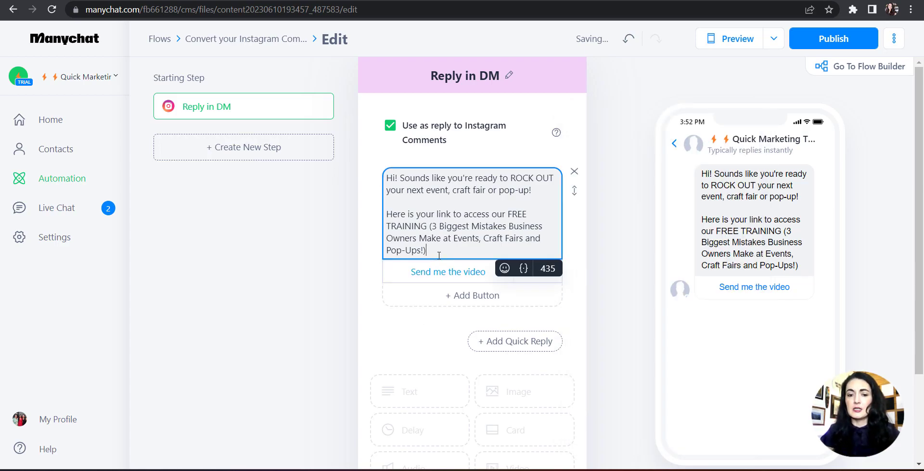
pyautogui.click(503, 269)
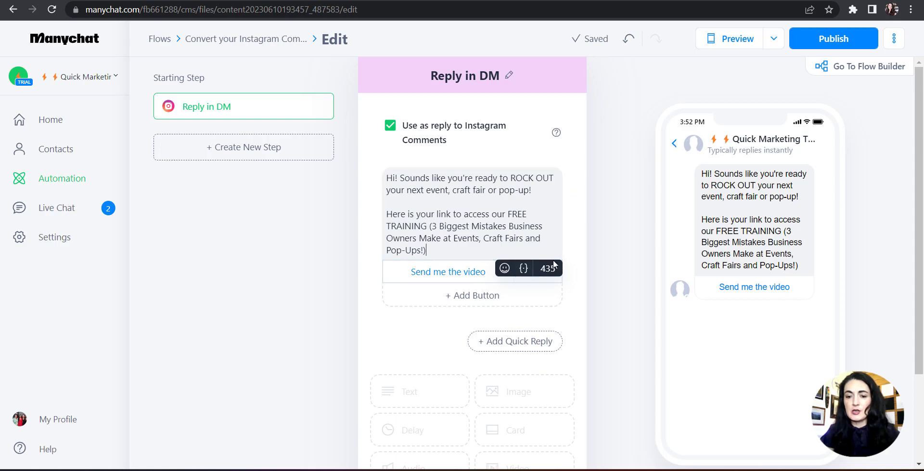
# Append the rock-on emoji to the end of the DM message
pyautogui.click(479, 240)
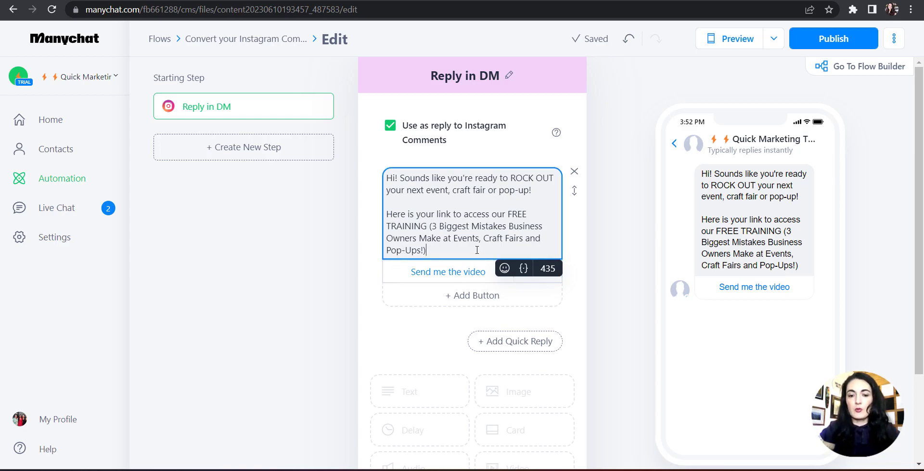
pyautogui.click(502, 268)
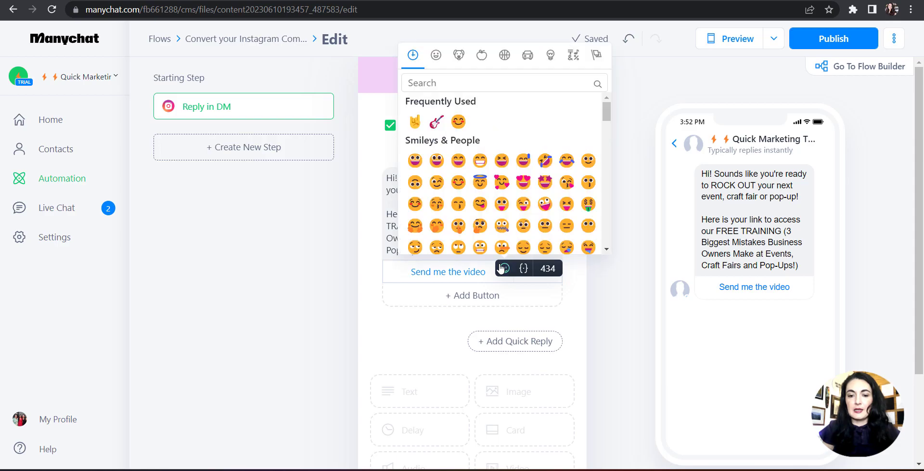
pyautogui.click(415, 121)
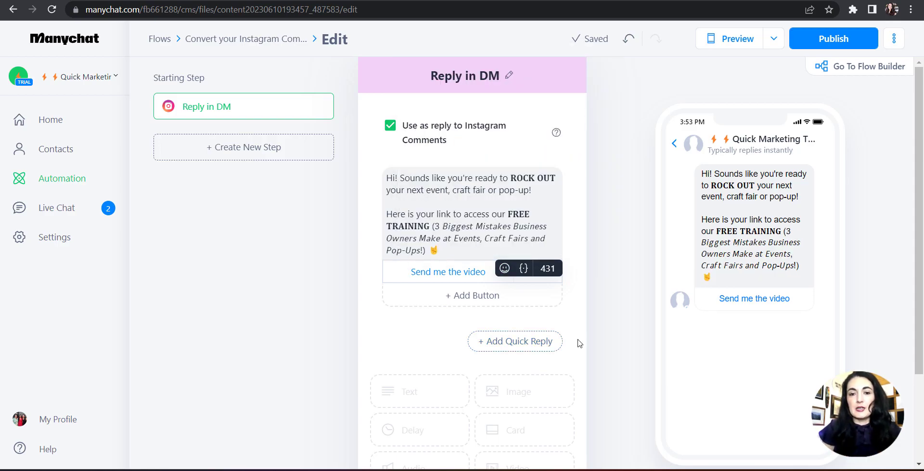
pyautogui.scroll(-3, 580, 342)
pyautogui.scroll(3, 579, 343)
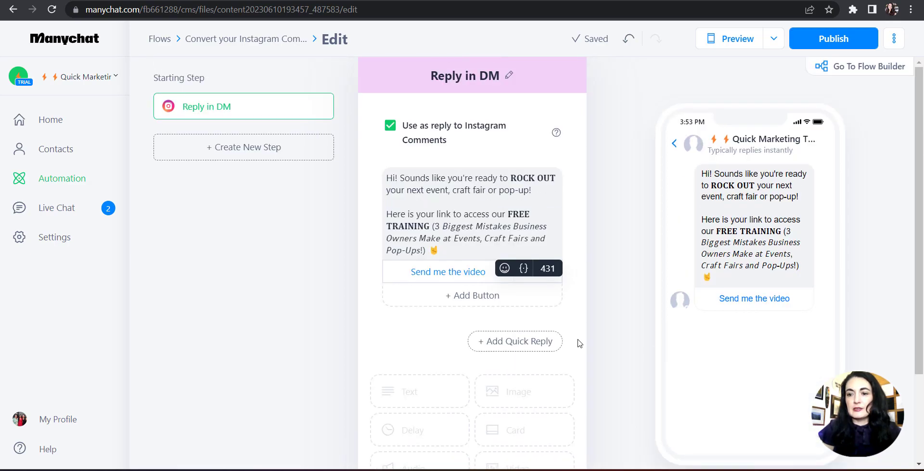
# Switch to the Flow Builder diagram and open the Post or Reel Comments trigger settings
pyautogui.click(875, 73)
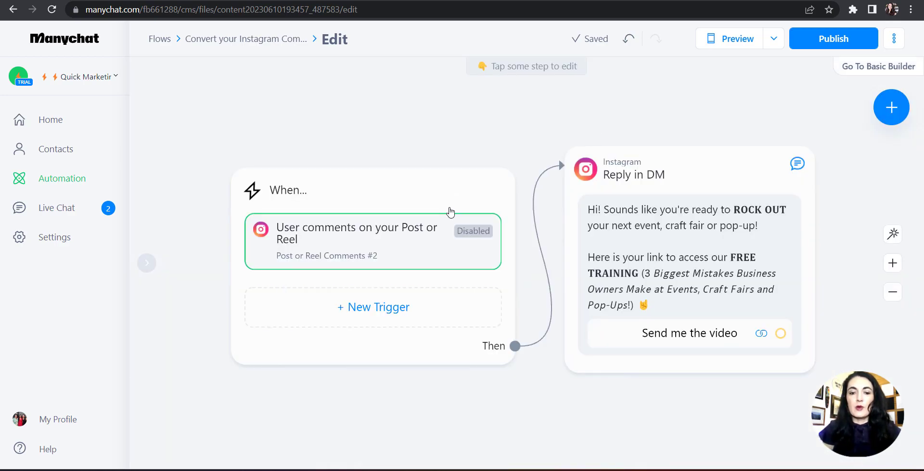
pyautogui.click(315, 251)
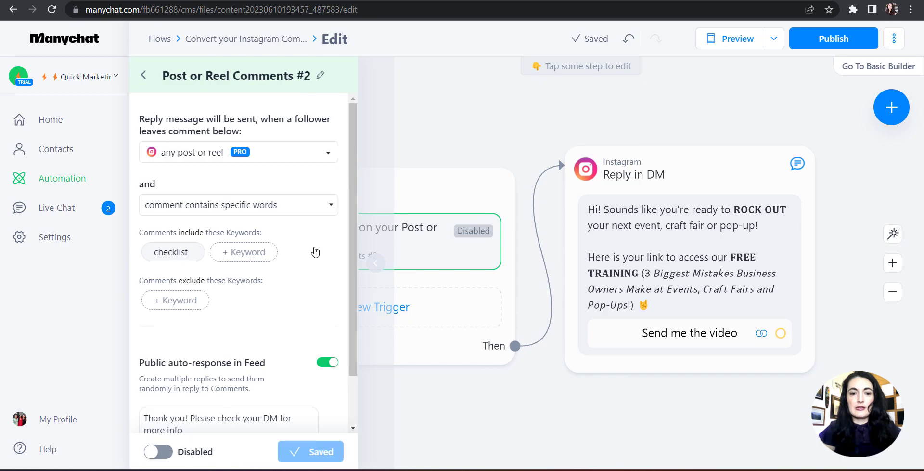
pyautogui.click(329, 155)
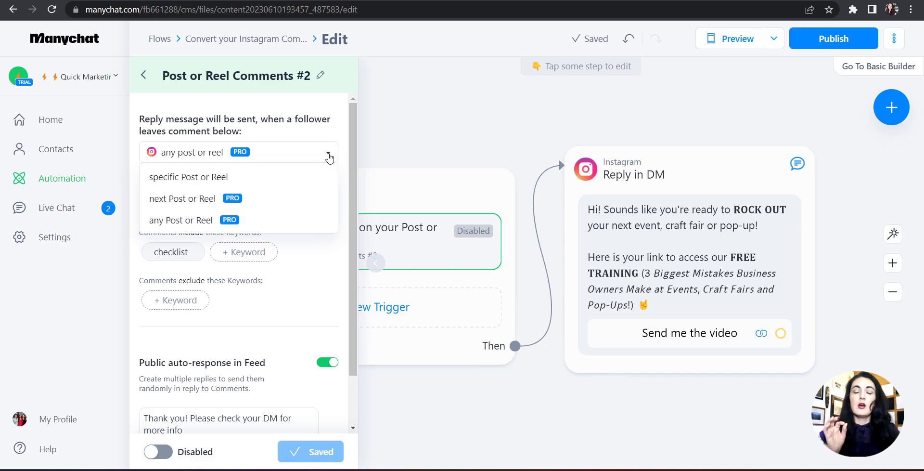
# Try picking a specific post, then keep the trigger on any post or reel
pyautogui.click(214, 178)
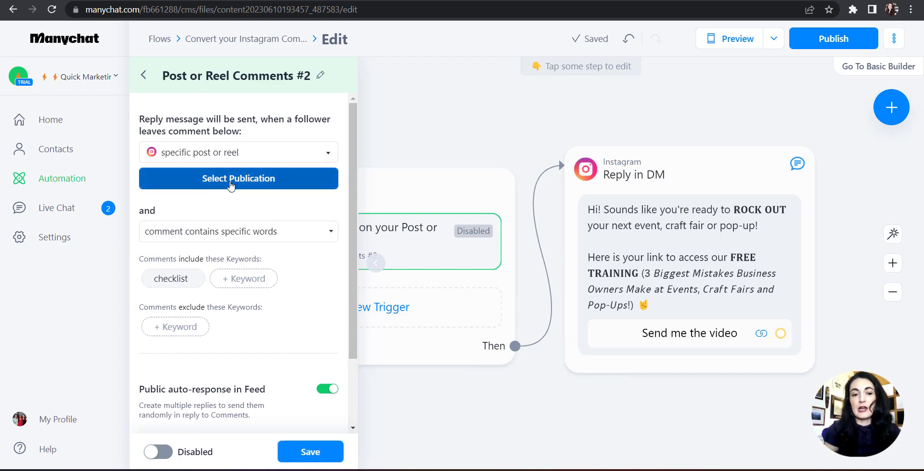
pyautogui.click(231, 187)
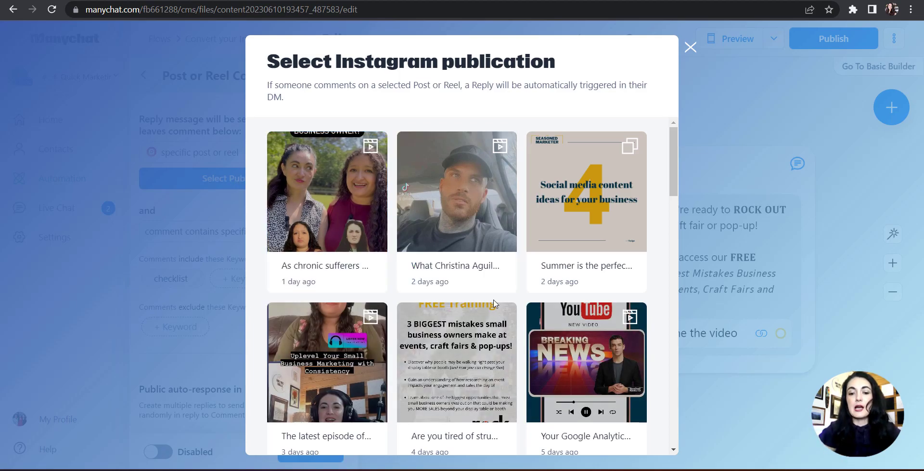
pyautogui.scroll(-4, 462, 289)
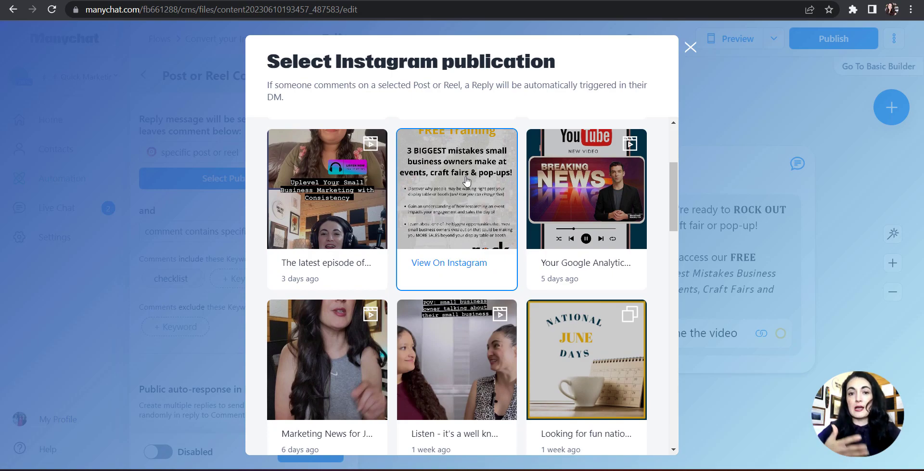
pyautogui.click(691, 47)
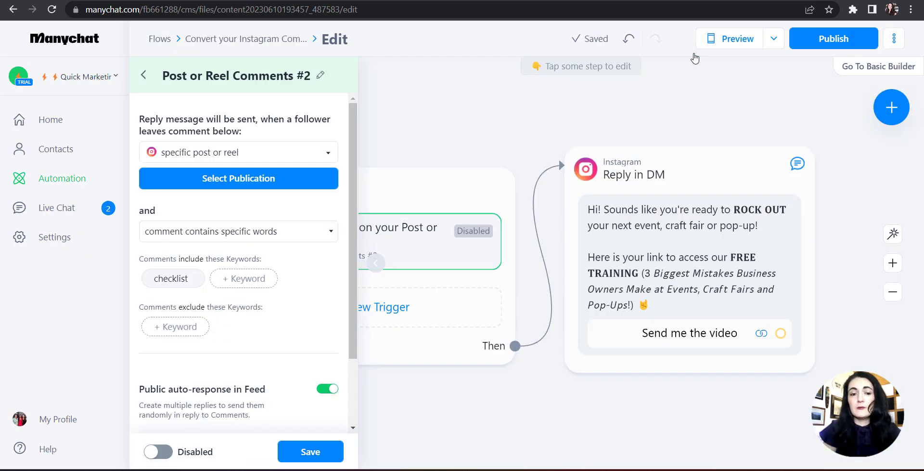
pyautogui.click(295, 155)
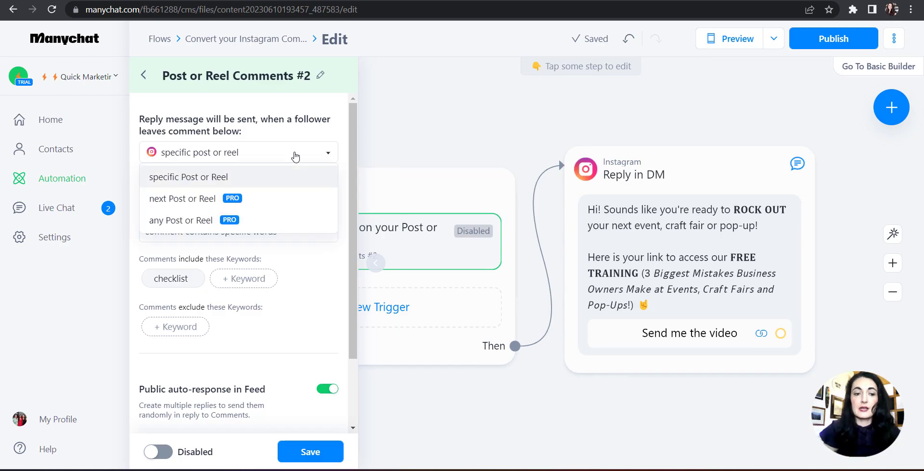
pyautogui.click(201, 219)
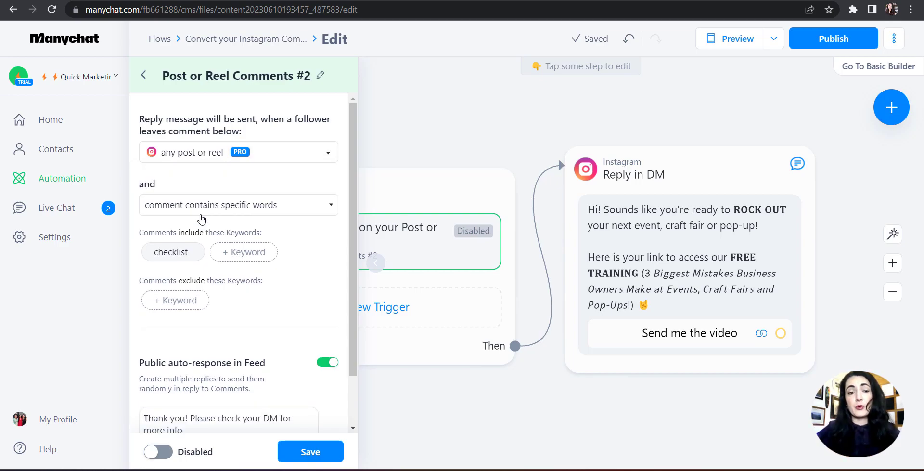
# Set the keyword condition to 'comment contains any words' and review the matching options
pyautogui.click(202, 219)
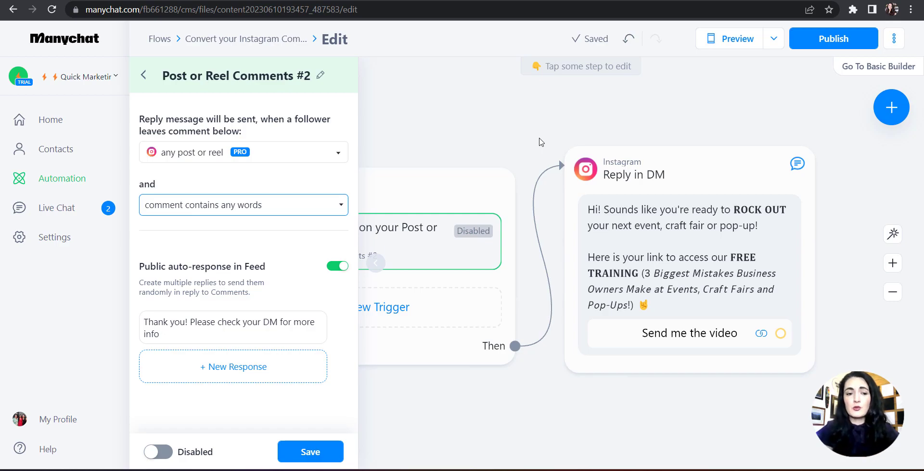
pyautogui.click(343, 208)
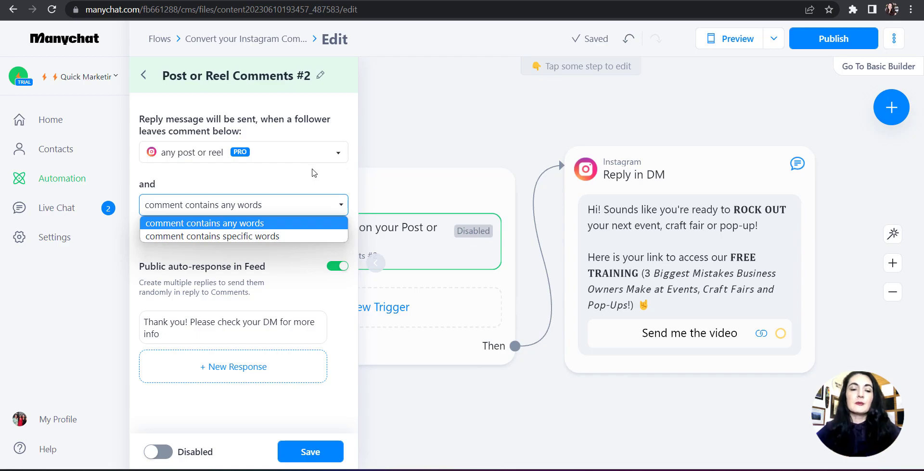
pyautogui.click(303, 223)
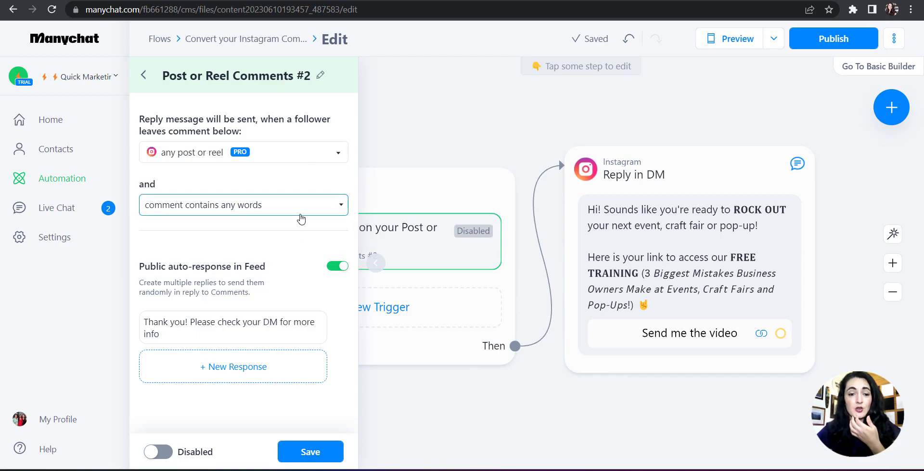
# Switch the condition to specific words and add ROCK as the included keyword
pyautogui.click(300, 214)
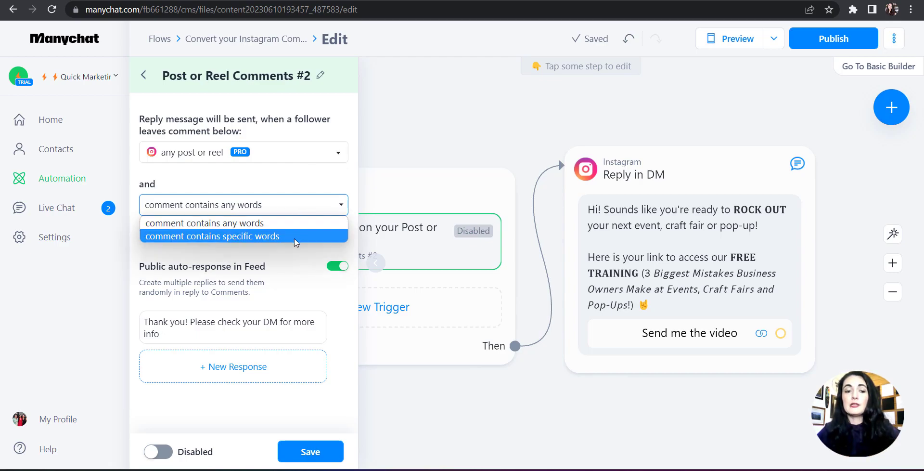
pyautogui.click(296, 236)
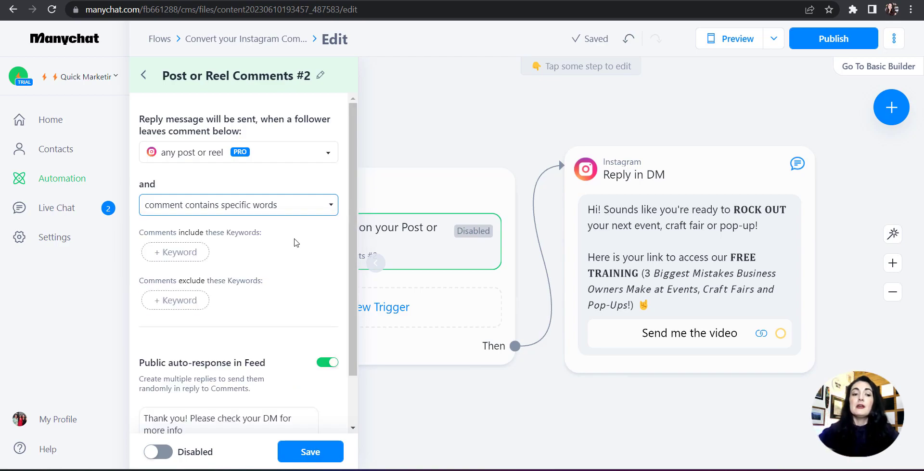
pyautogui.click(188, 261)
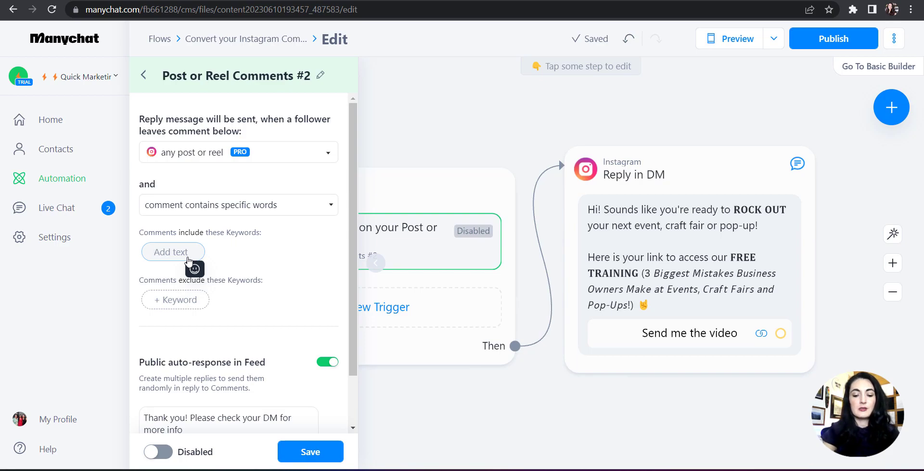
pyautogui.write('ROCK')
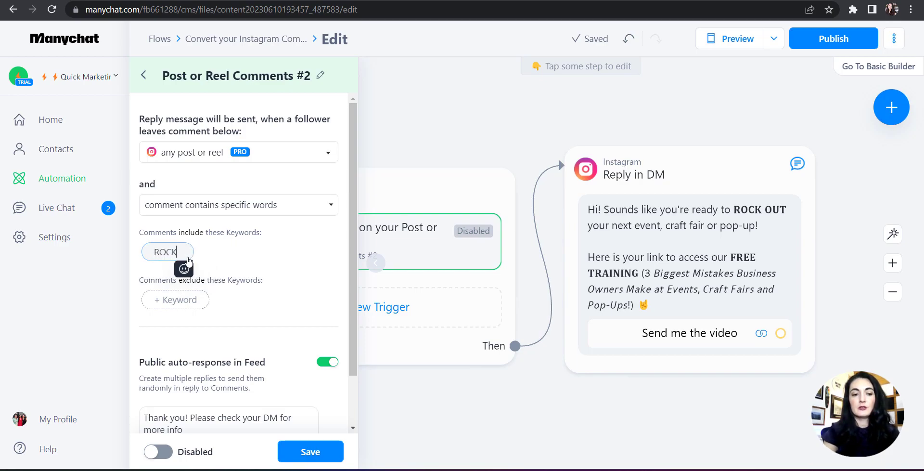
pyautogui.click(304, 275)
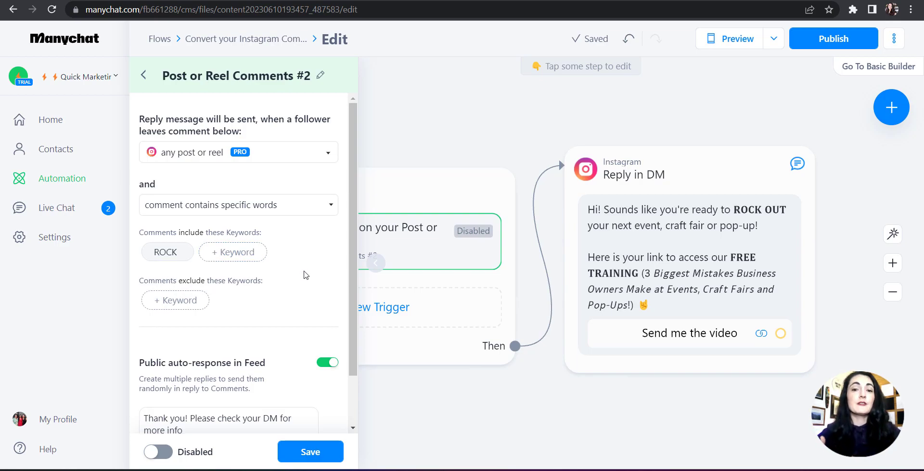
pyautogui.scroll(-1, 305, 275)
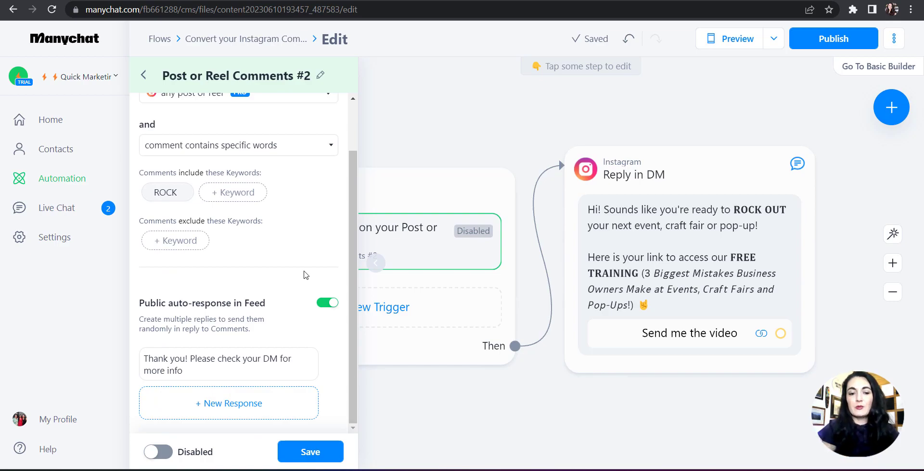
# Re-enable the public feed auto-response and add the reply 'Great! Check your DM, we sent you the link!'
pyautogui.click(323, 303)
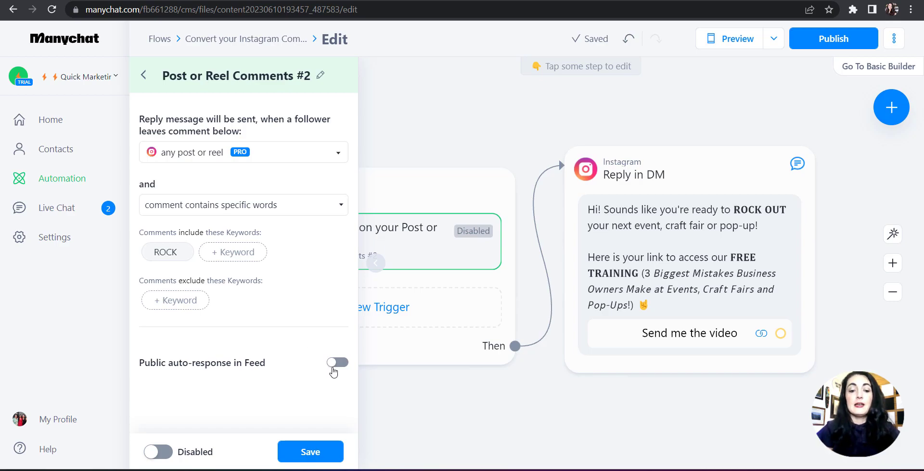
pyautogui.click(345, 364)
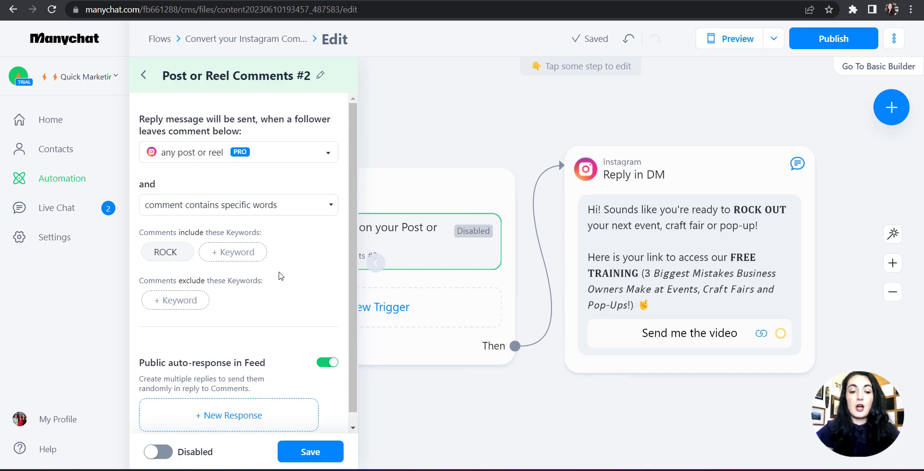
pyautogui.scroll(-1, 280, 276)
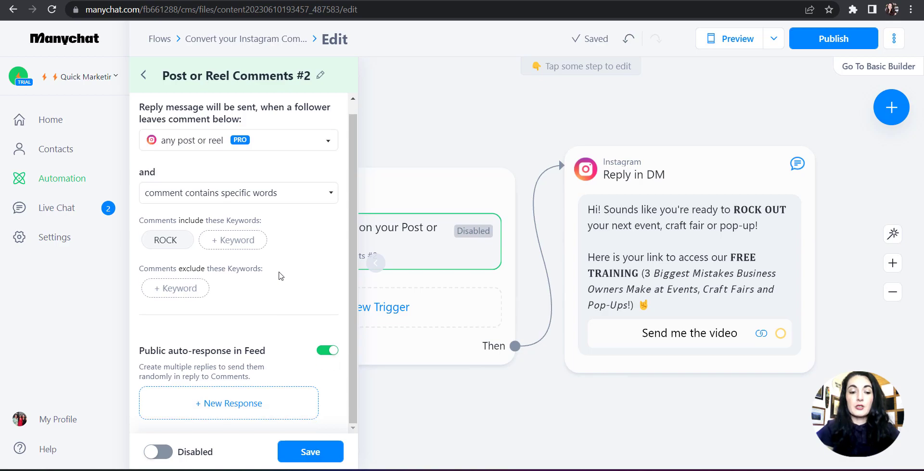
pyautogui.click(296, 401)
pyautogui.scroll(-1, 296, 402)
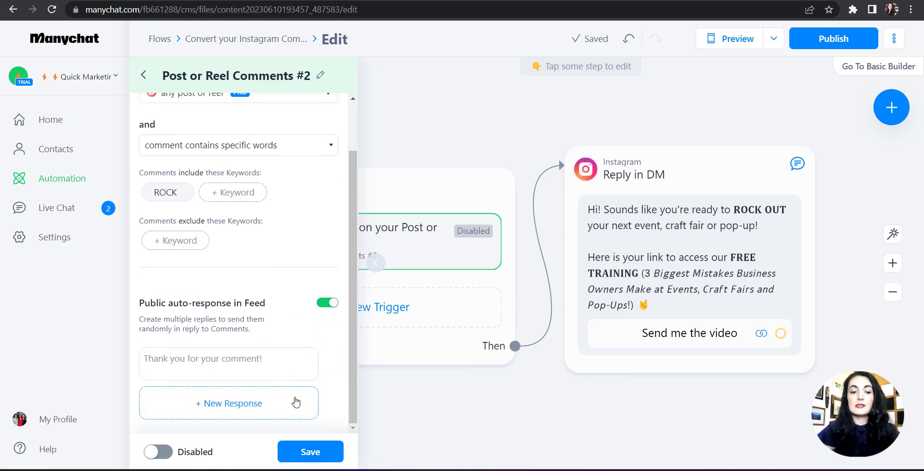
pyautogui.click(283, 368)
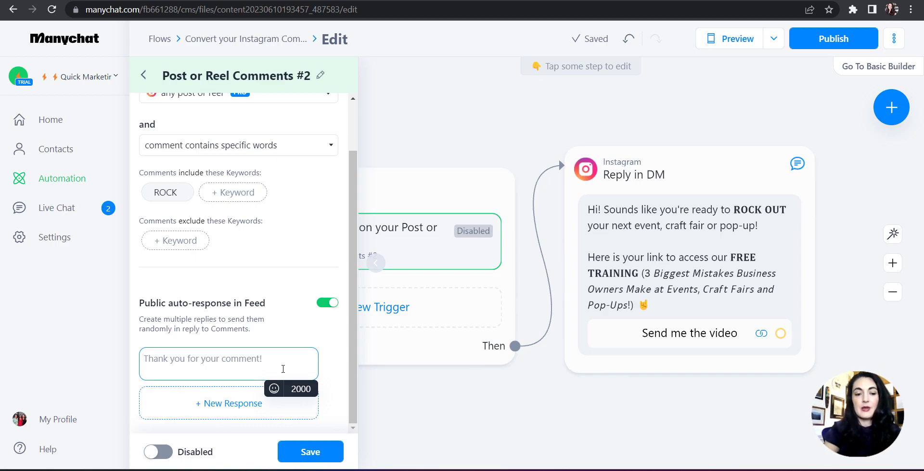
pyautogui.write('G')
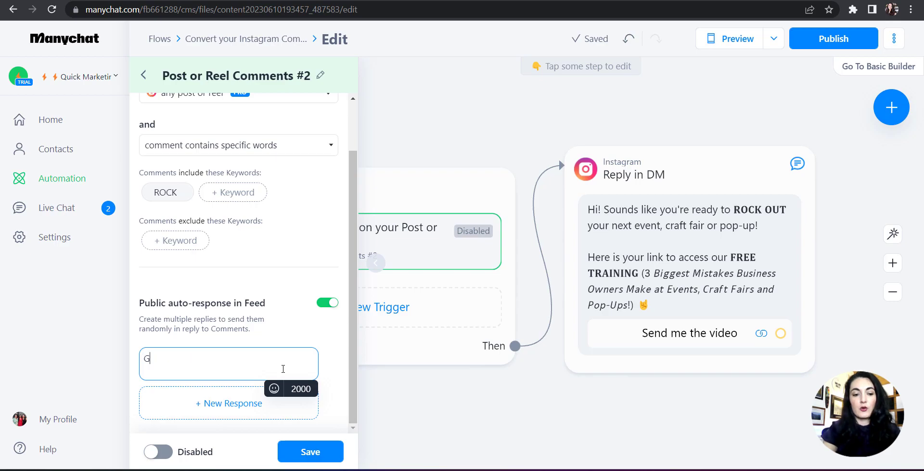
pyautogui.write('reat! Ch')
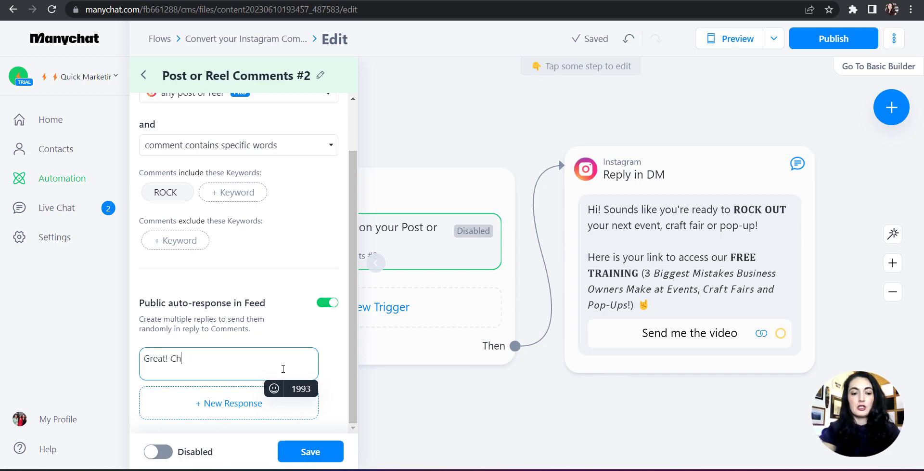
pyautogui.write('eck your DM')
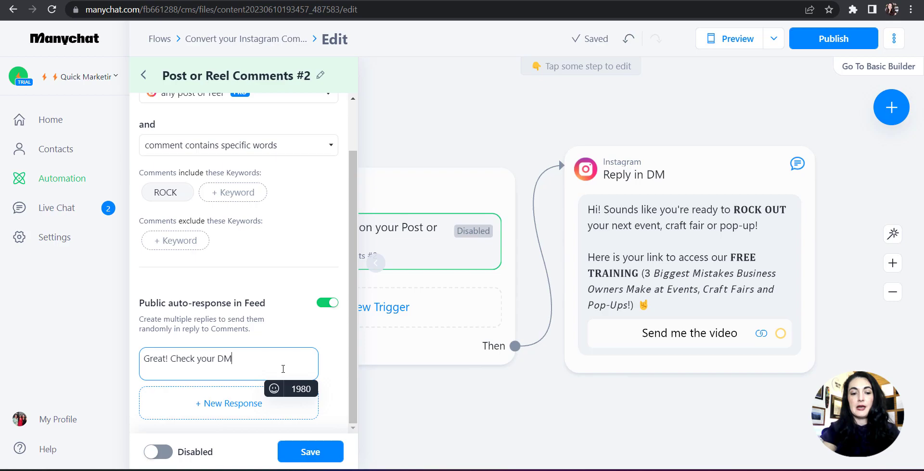
pyautogui.write(', we sent you')
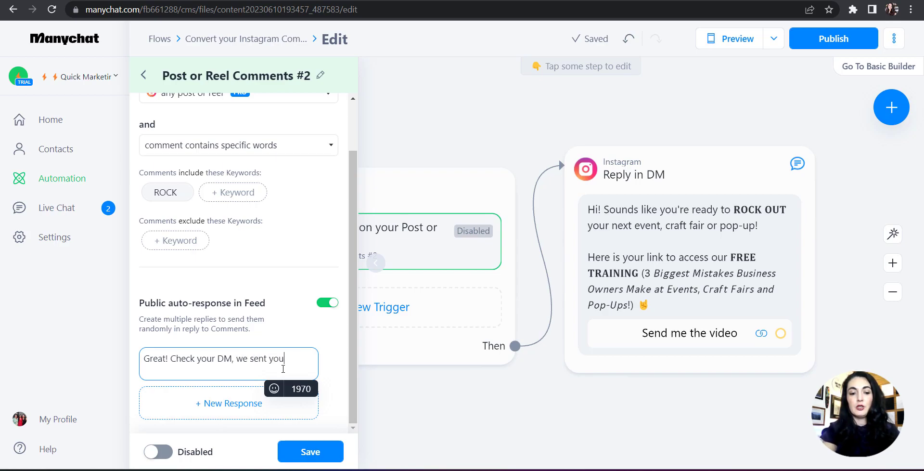
pyautogui.write(' the link!')
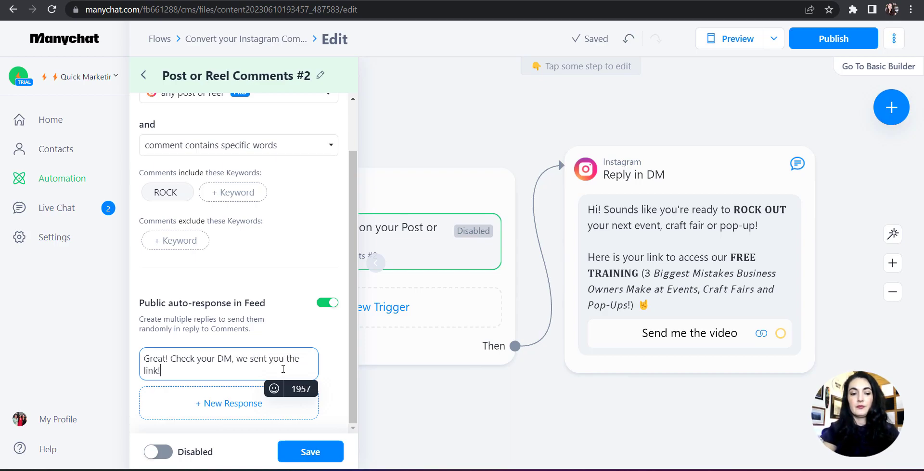
# Add a feed response reading 'Excited to know you're ready! Check your DM!' and save the comment trigger
pyautogui.click(246, 417)
pyautogui.scroll(-1, 246, 417)
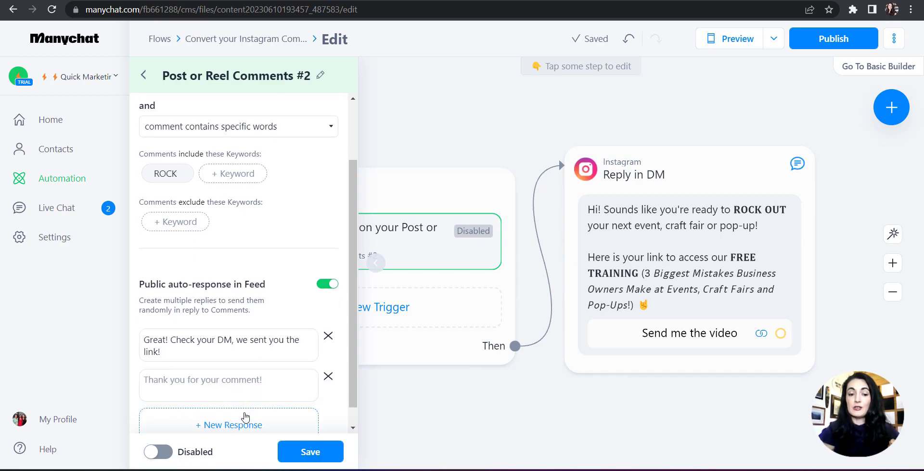
pyautogui.click(238, 372)
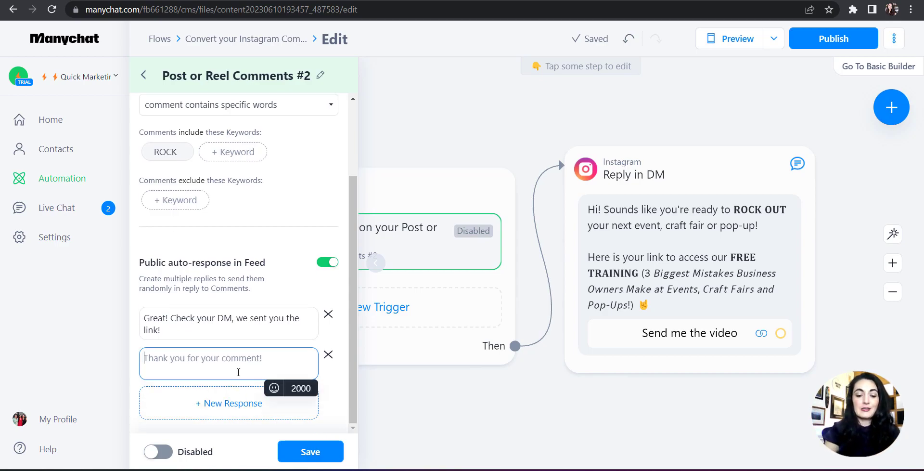
pyautogui.write('Excited to kno')
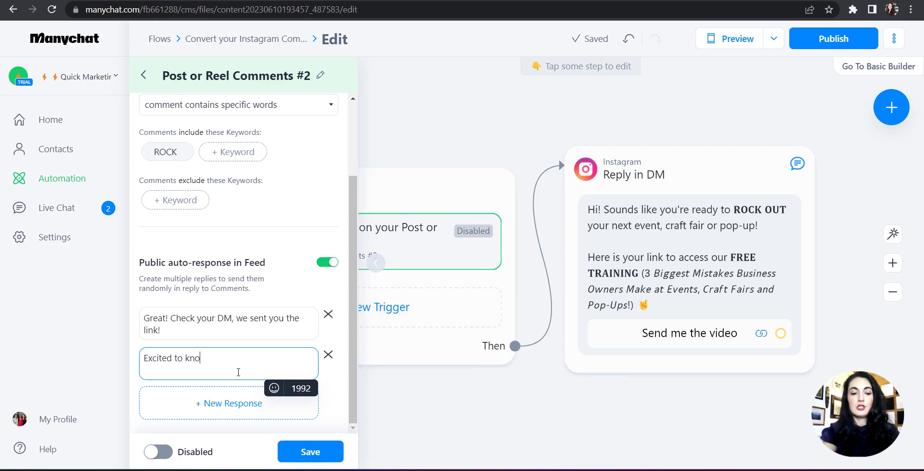
pyautogui.write("w you're ready ")
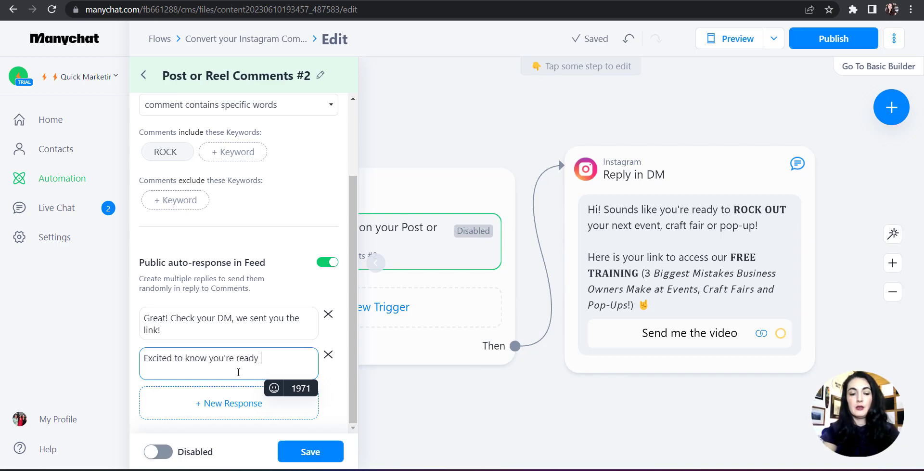
pyautogui.write('! Check ')
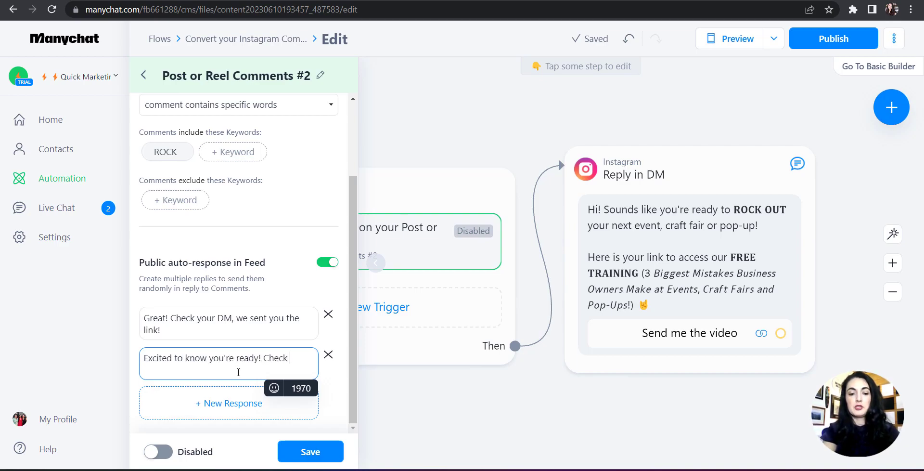
pyautogui.write("your DM'")
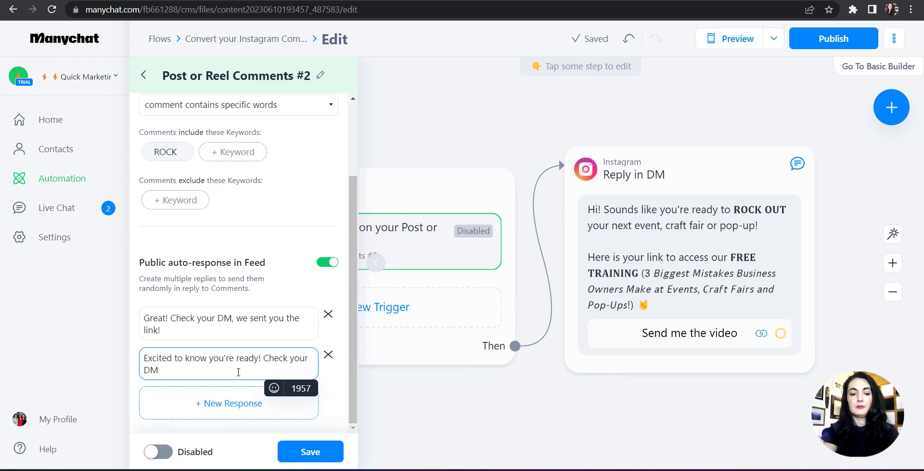
pyautogui.write('!')
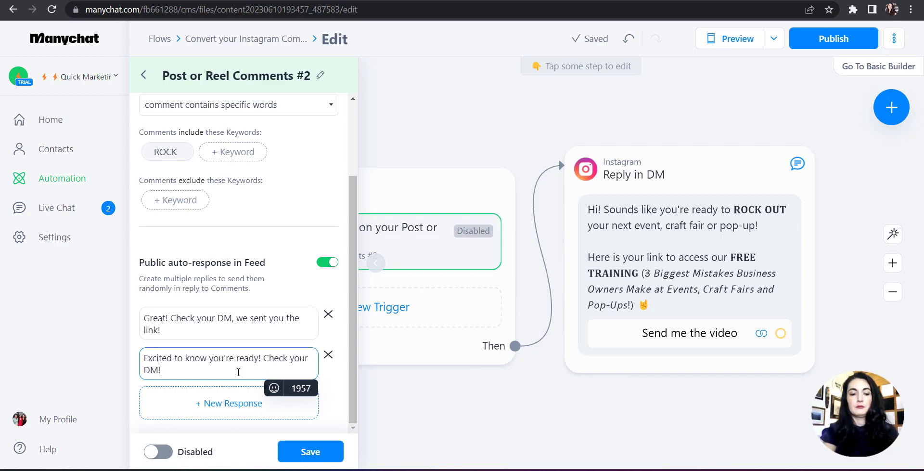
pyautogui.click(315, 455)
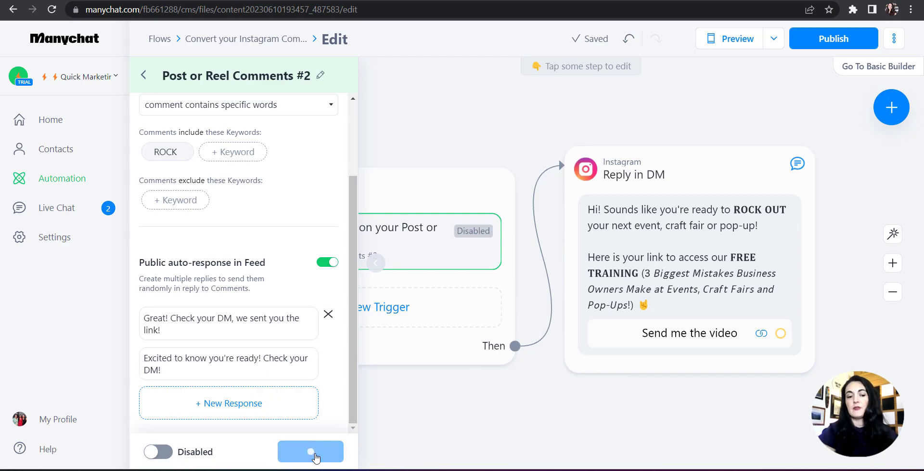